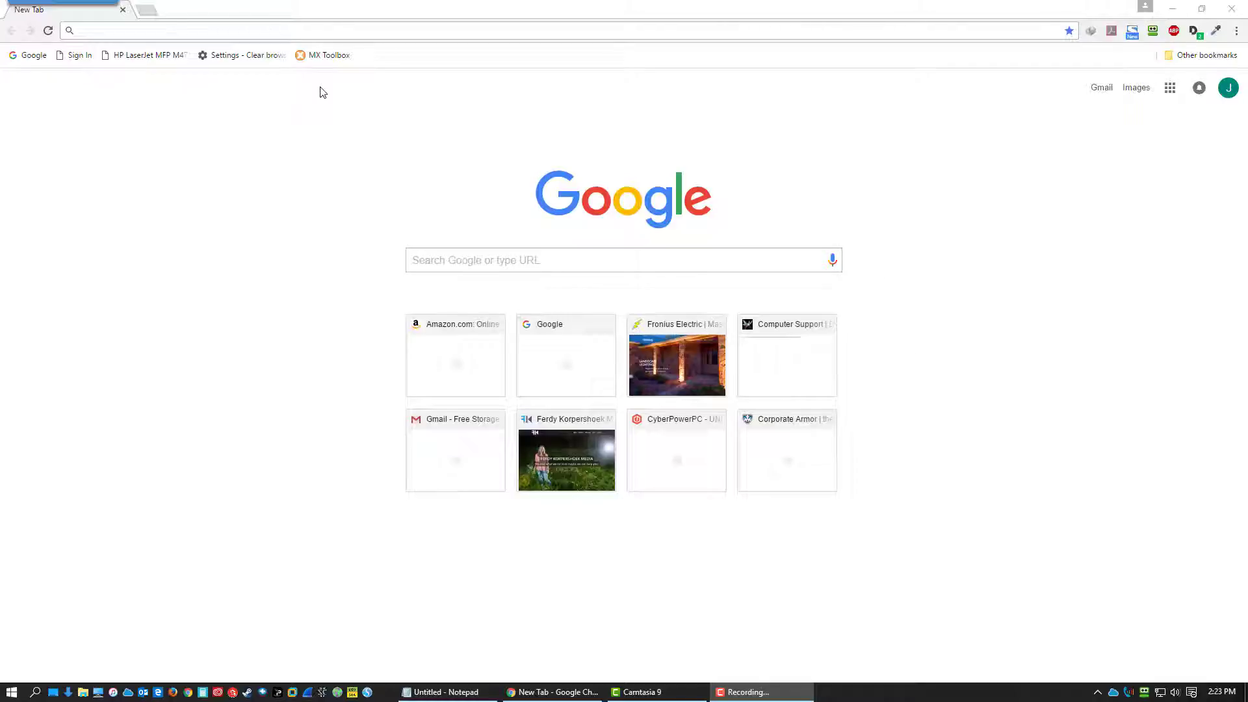
- Go to myactivity.google.com and scroll through the search history down to the July 2016 entries
left_click(158, 31)
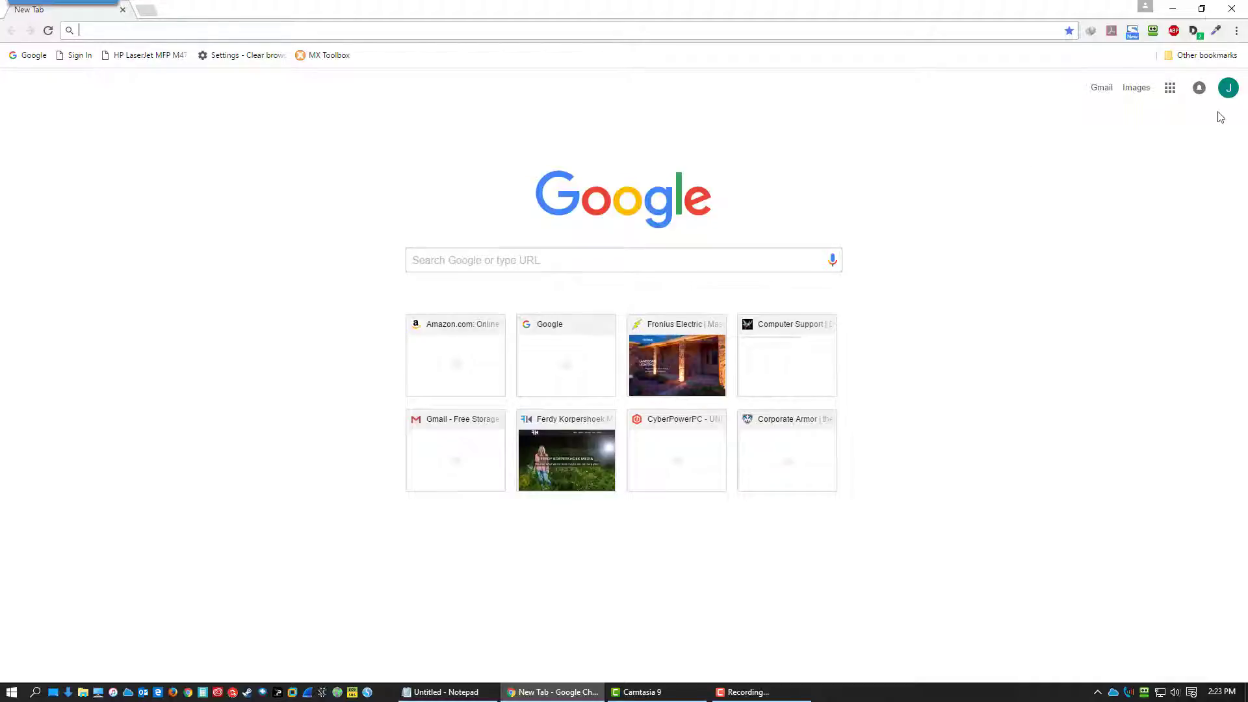
left_click(1233, 95)
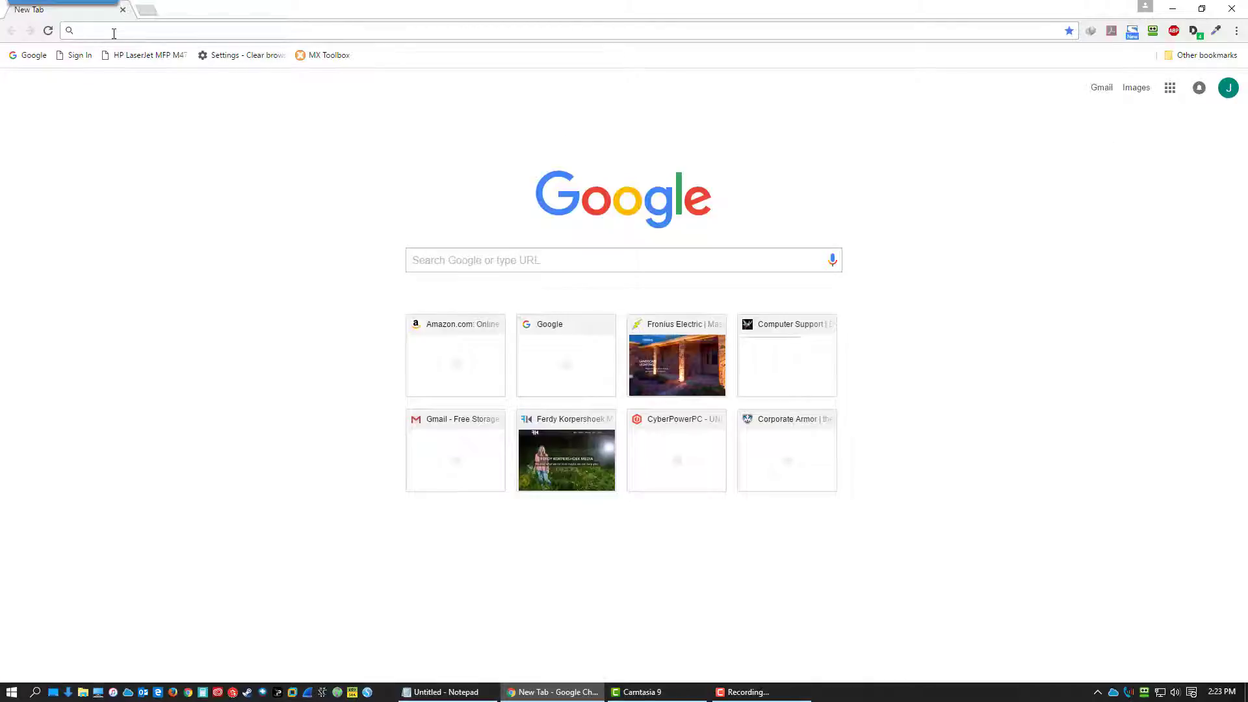
type("myactivity.google.com")
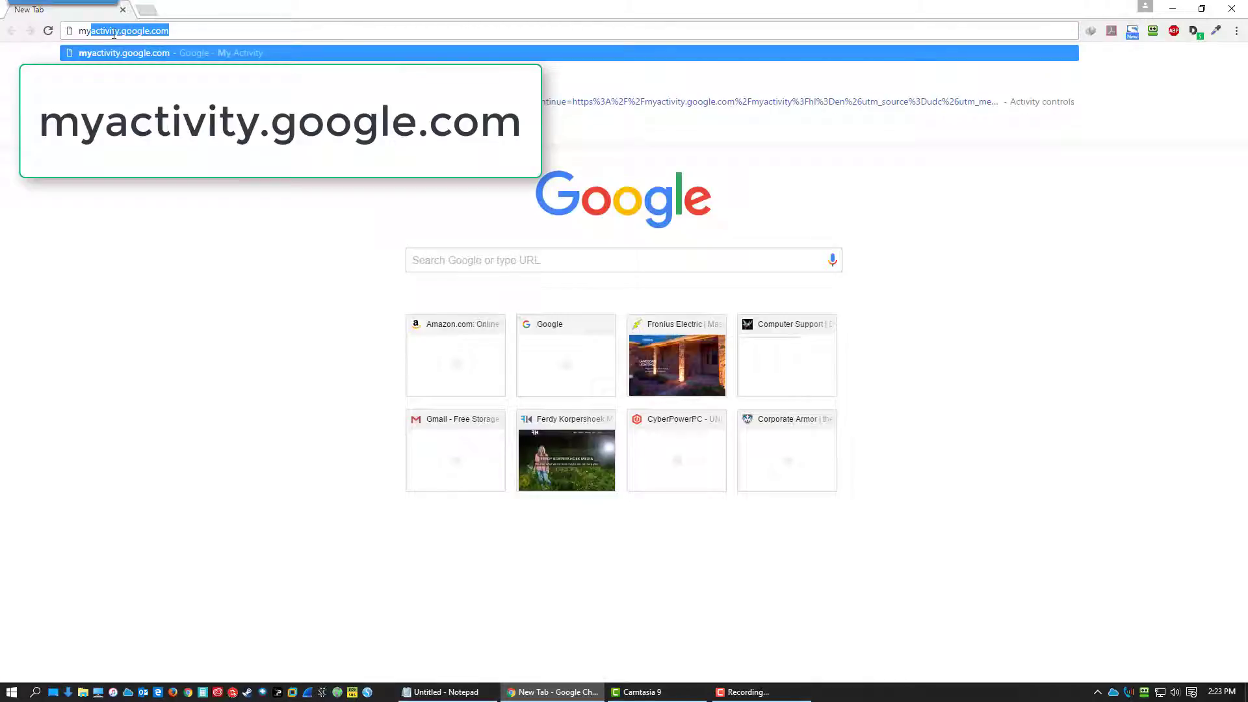
key("Return")
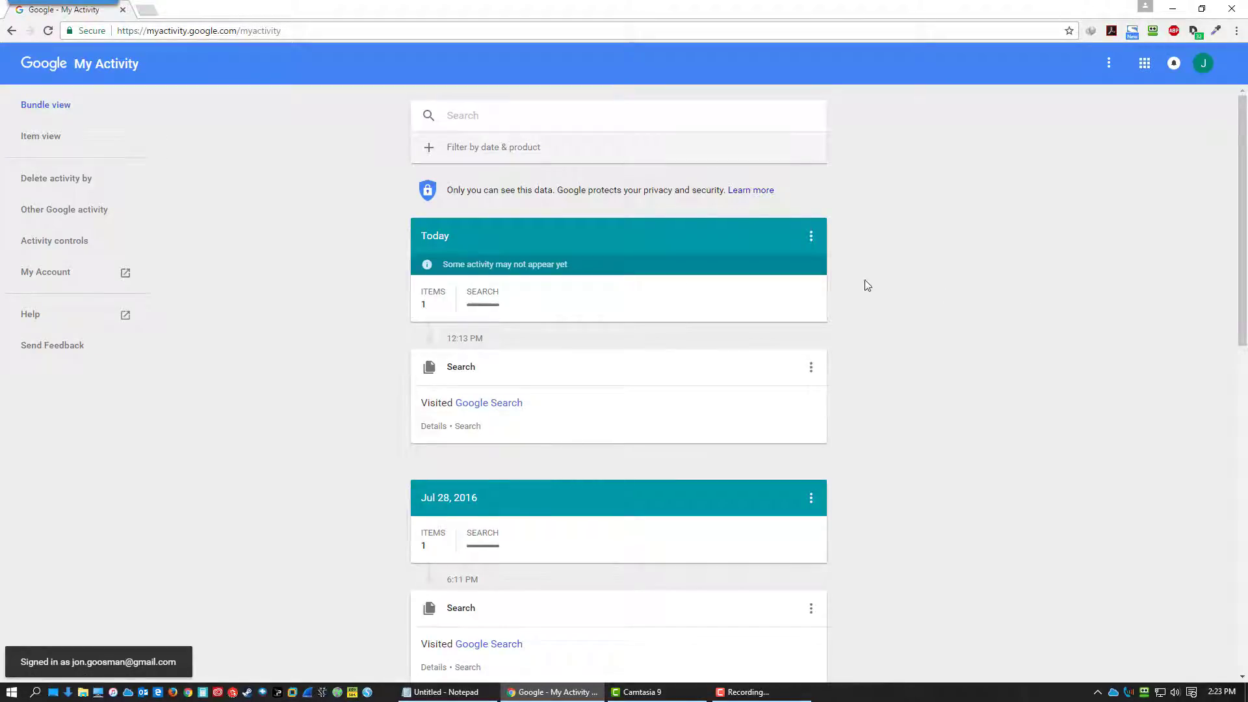
scroll(975, 299, "down", 10)
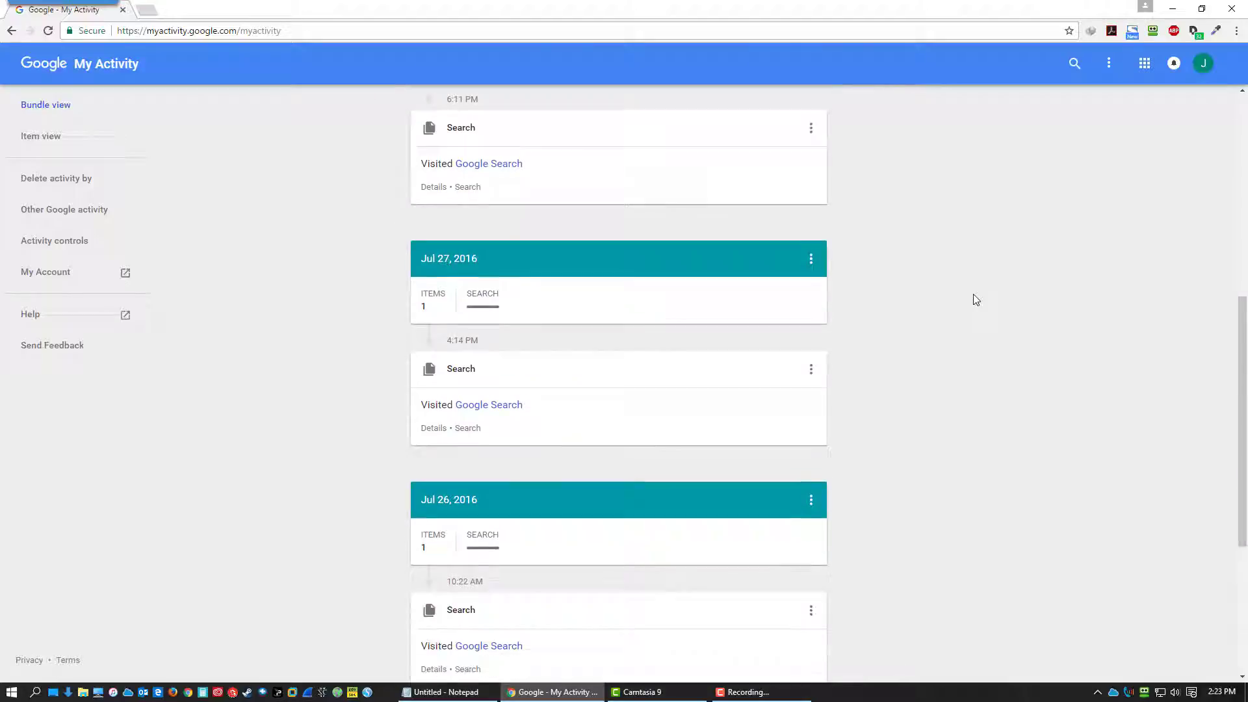
scroll(974, 294, "down", 18)
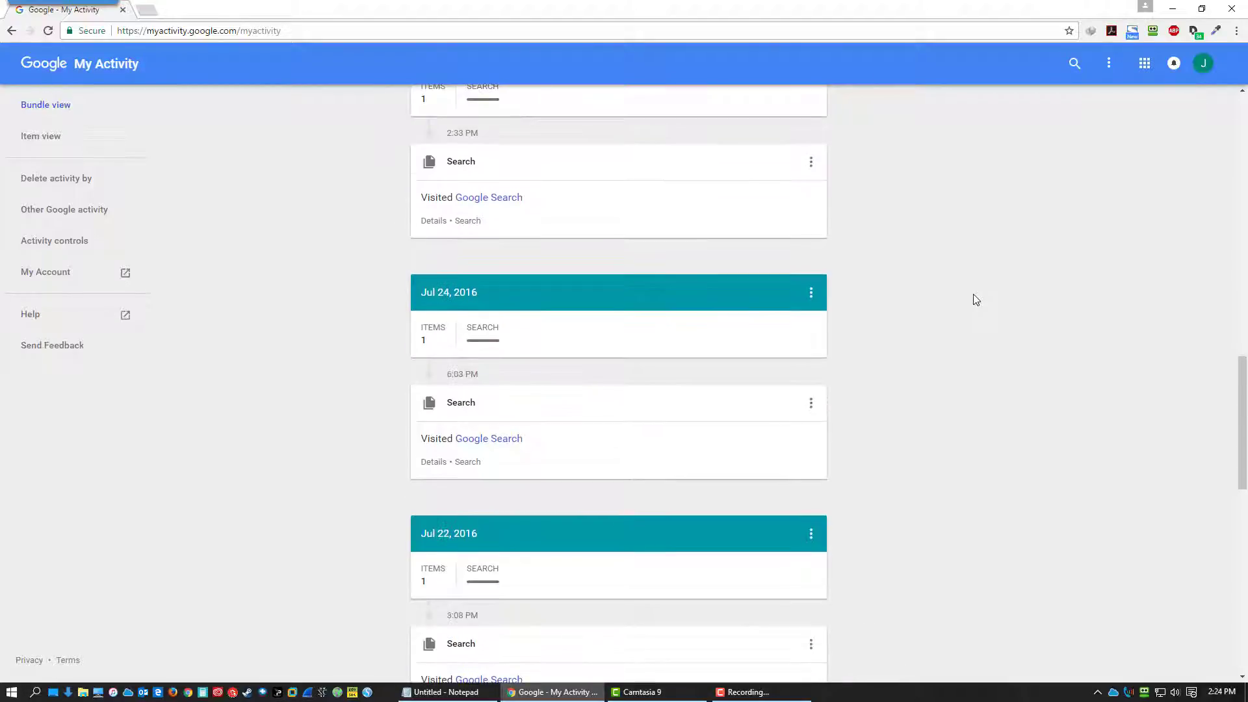
scroll(976, 300, "down", 11)
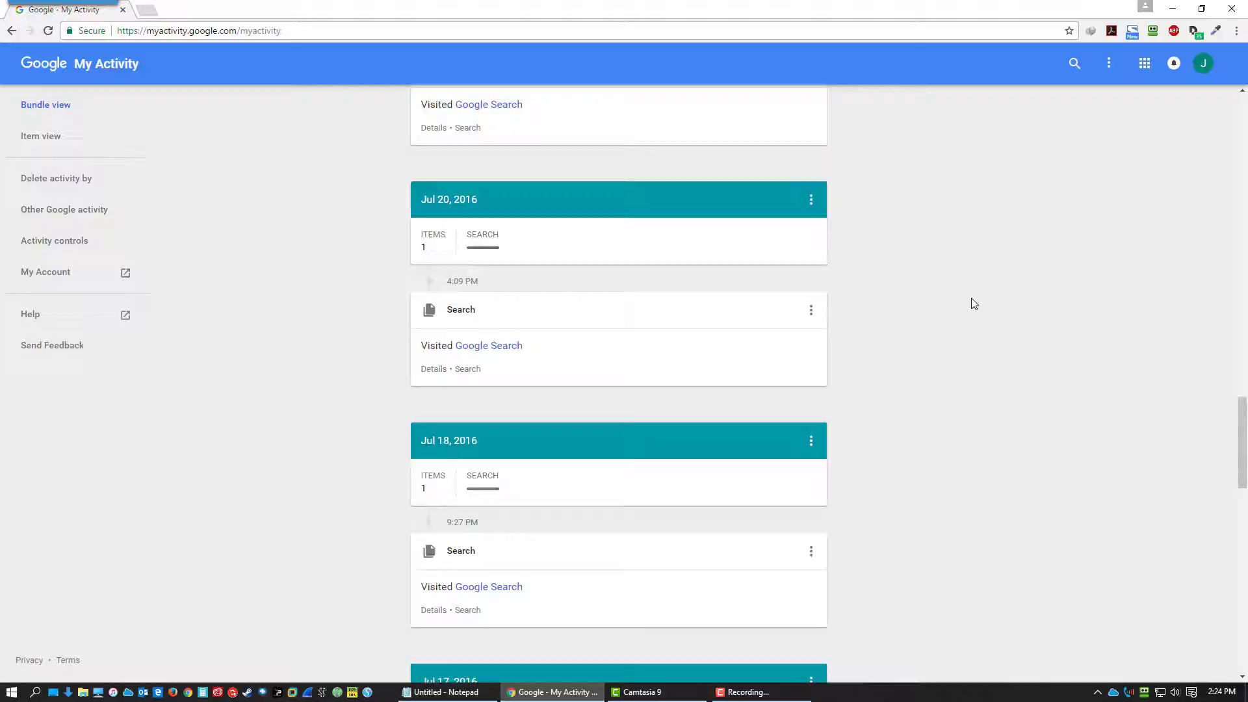
scroll(974, 304, "down", 15)
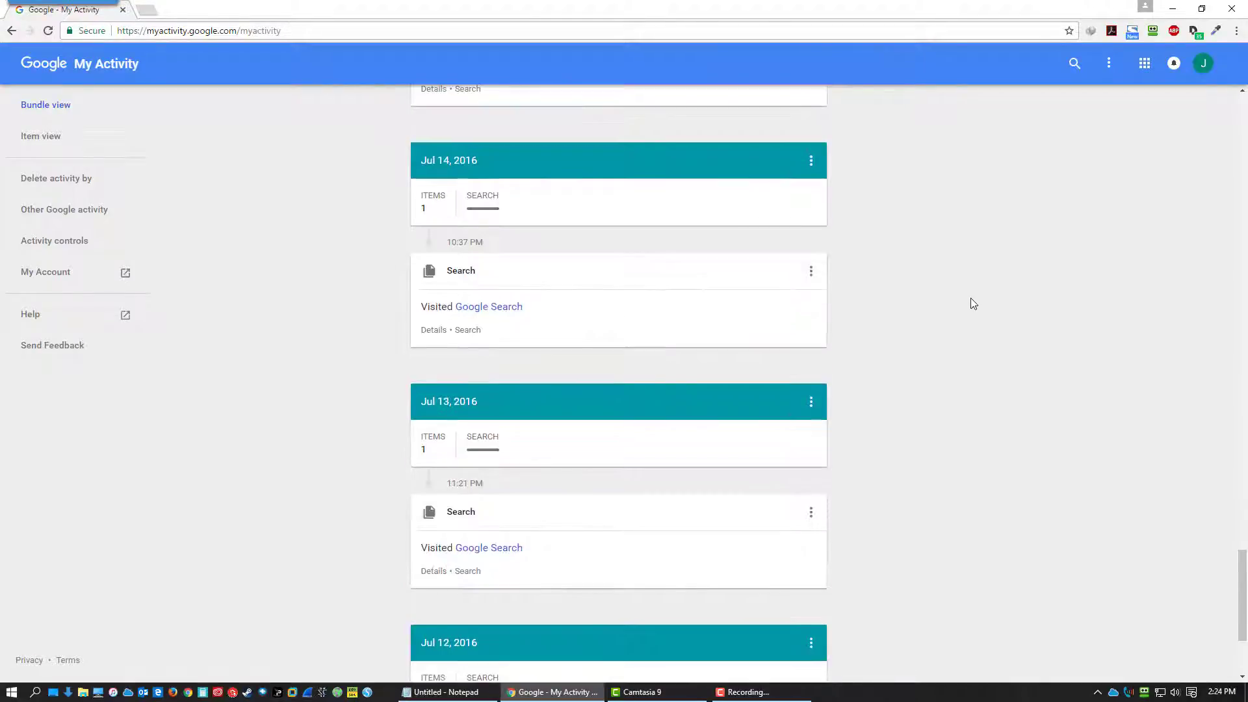
scroll(973, 304, "down", 15)
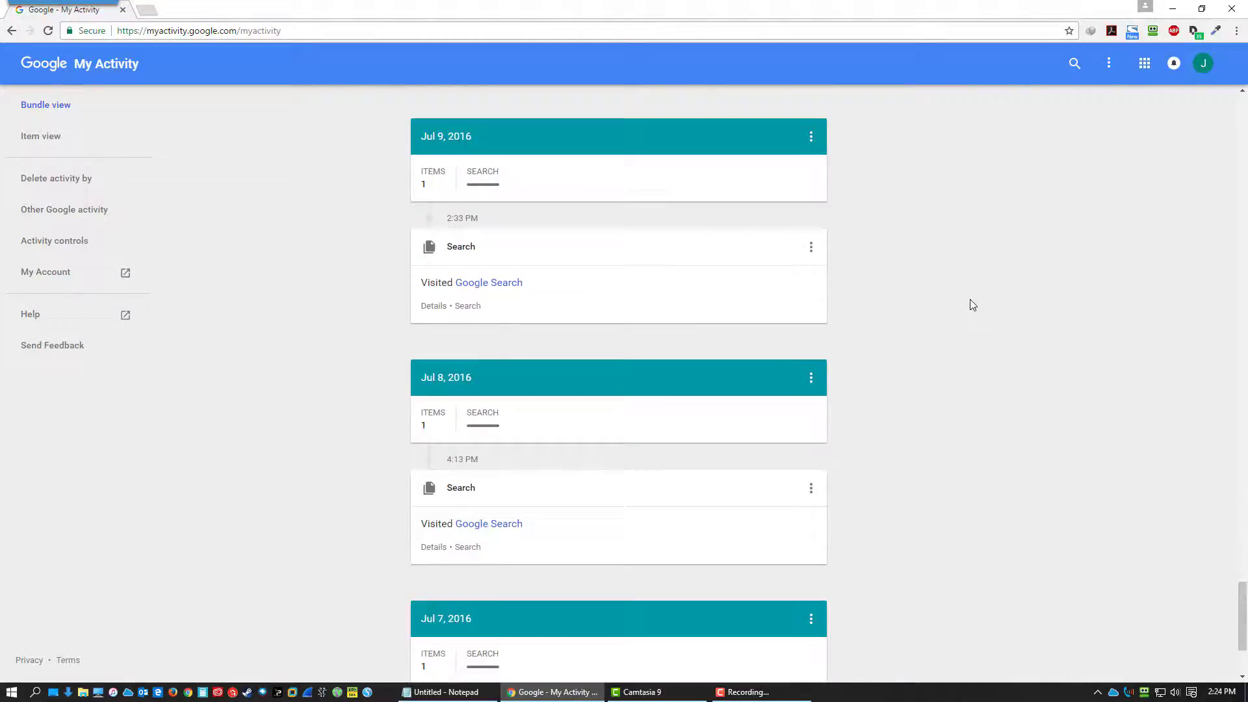
scroll(971, 308, "down", 15)
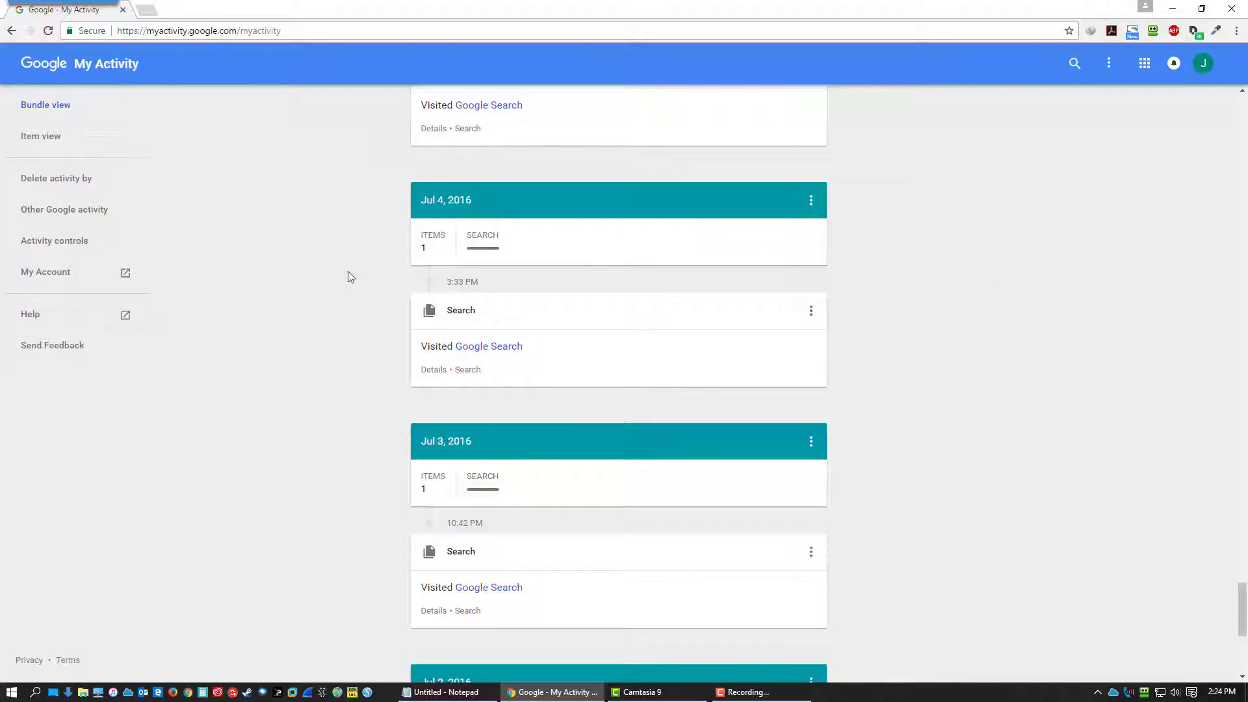
- Open Activity controls and review Web & App Activity (on) and Location History (paused)
left_click(56, 243)
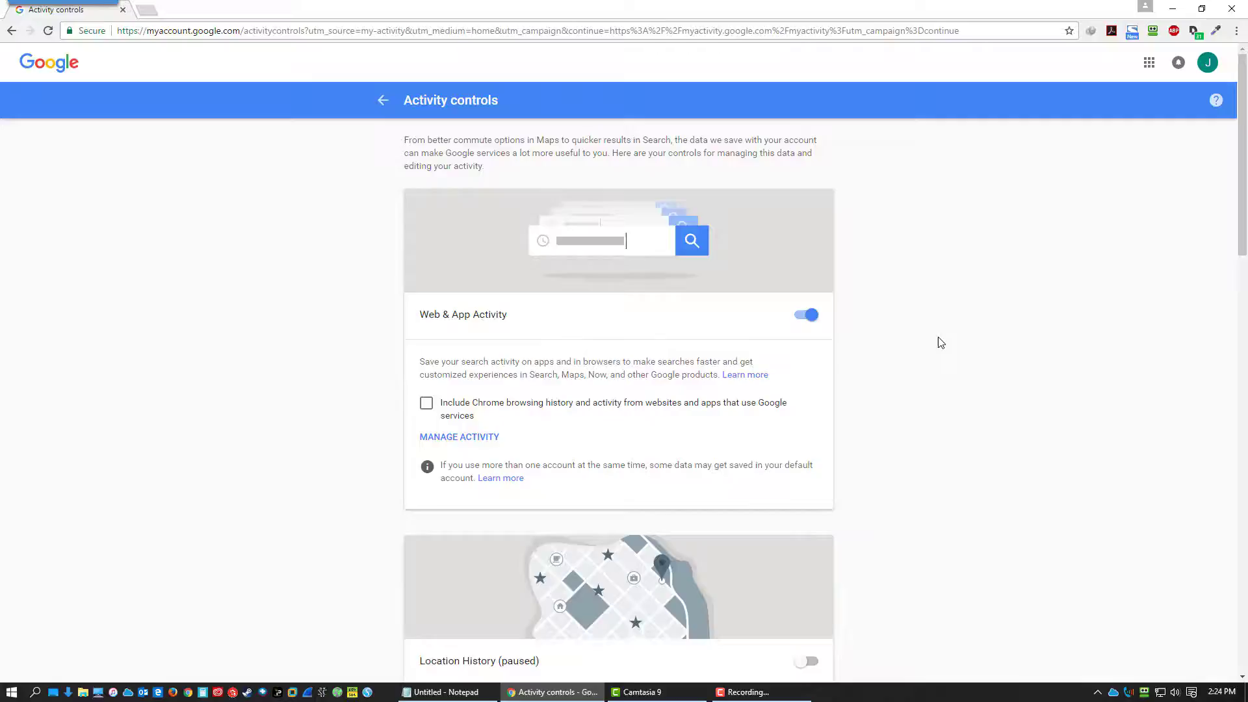
scroll(941, 343, "down", 3)
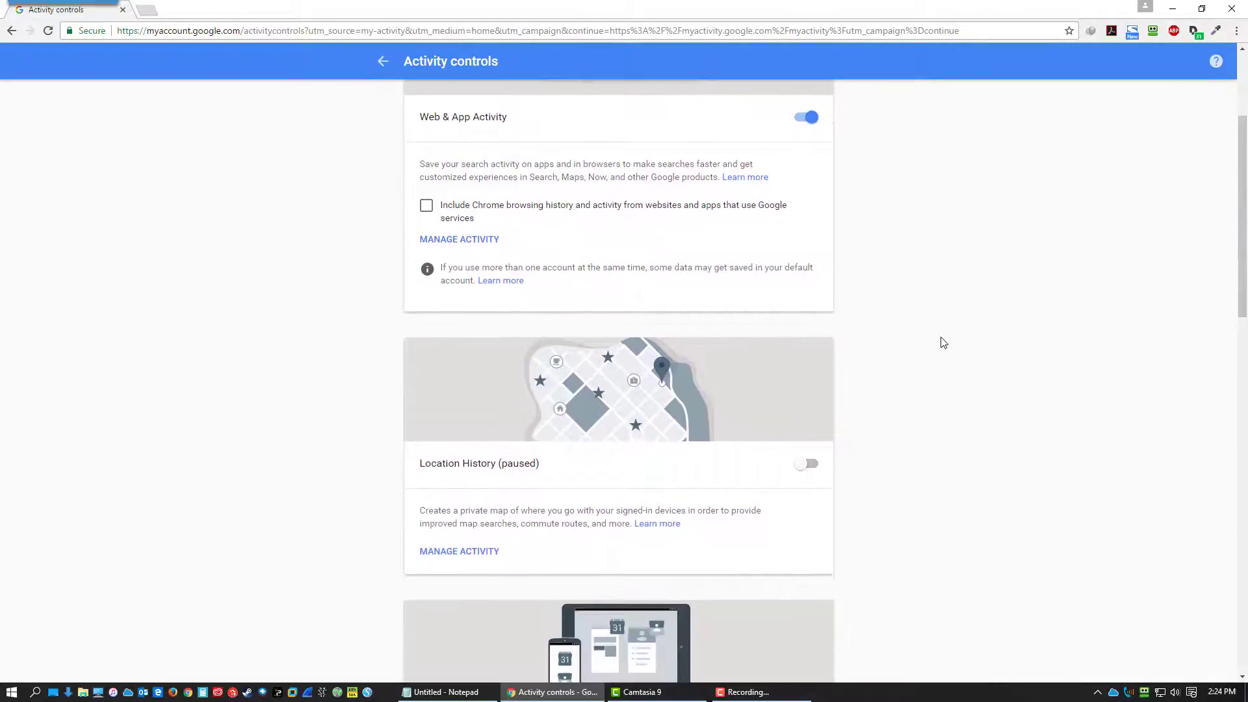
scroll(943, 343, "down", 11)
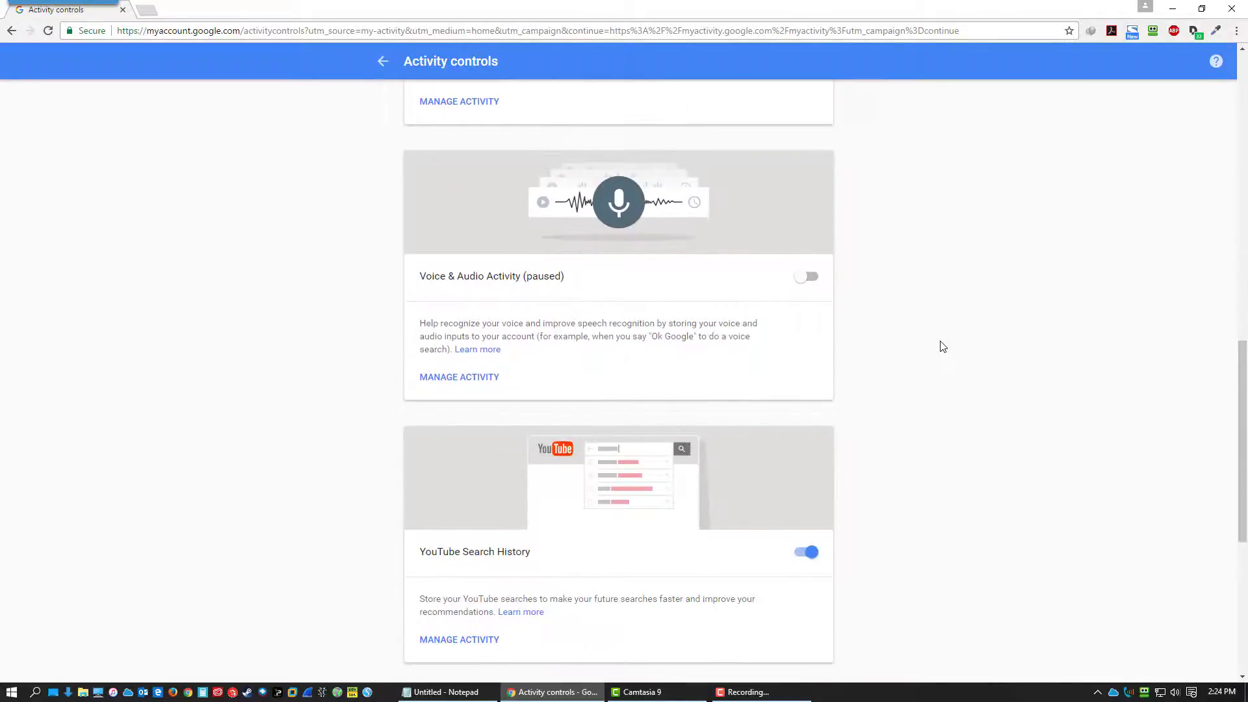
scroll(942, 347, "down", 4)
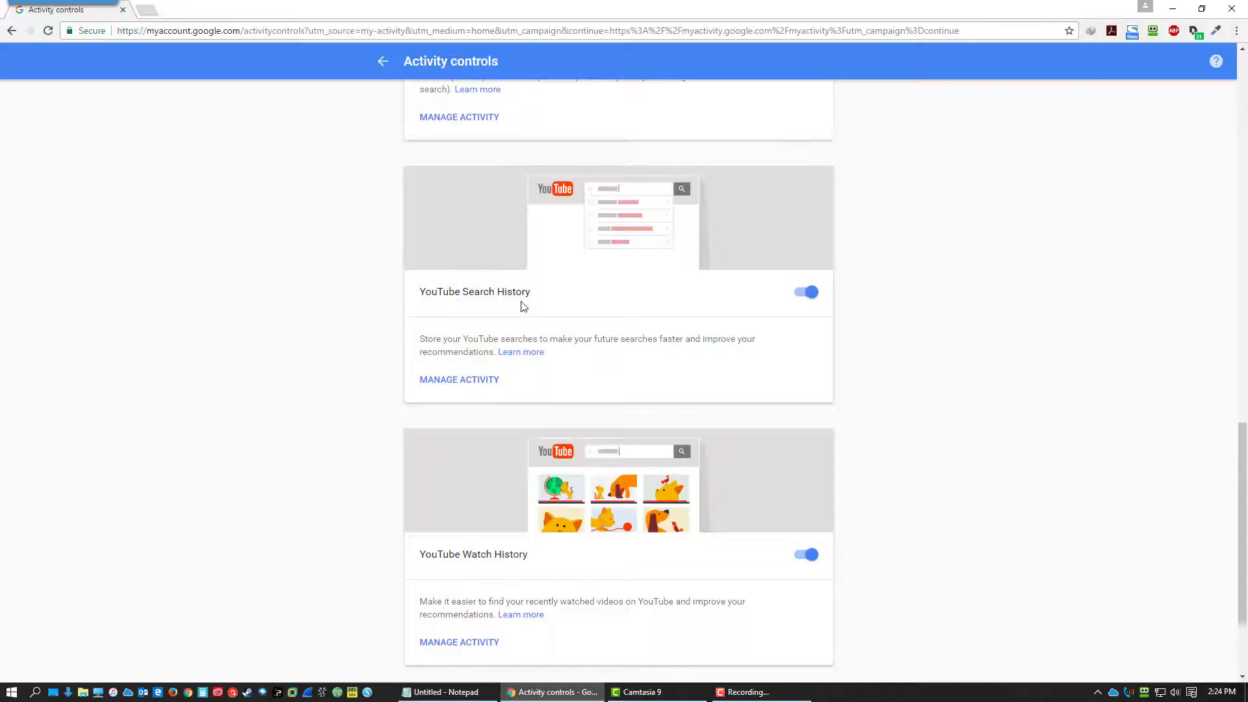
scroll(920, 353, "down", 2)
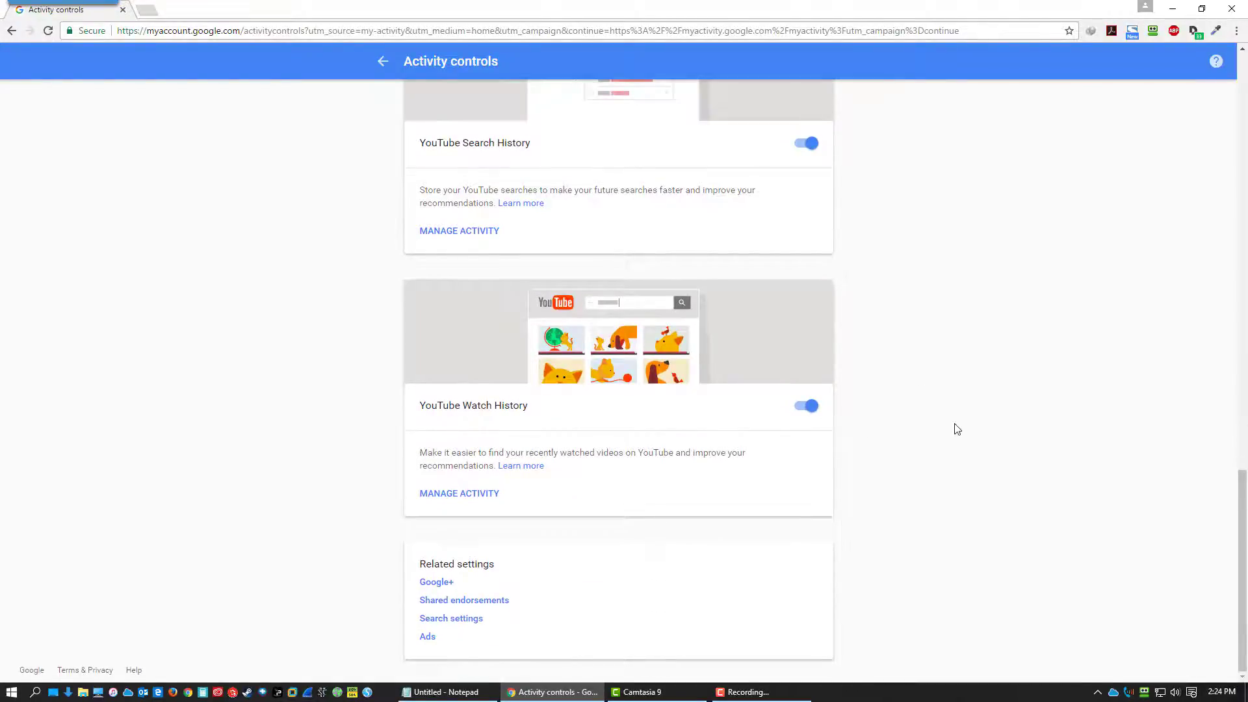
scroll(956, 429, "up", 4)
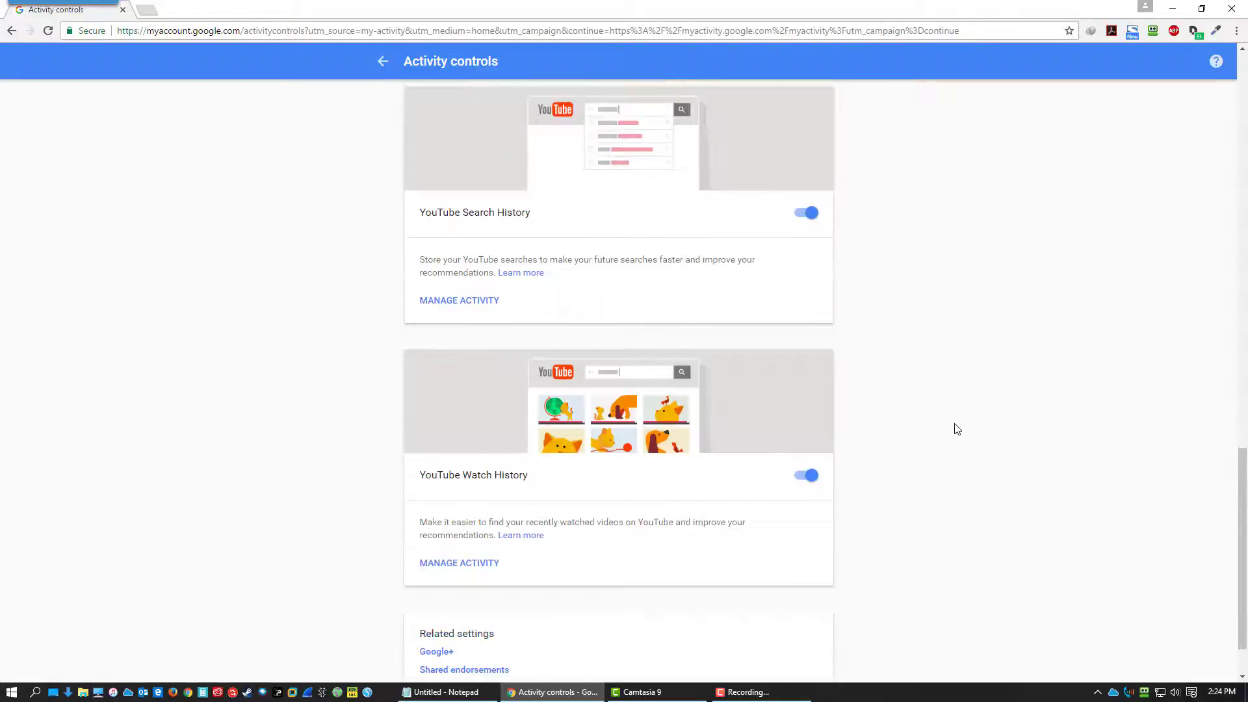
scroll(957, 429, "up", 10)
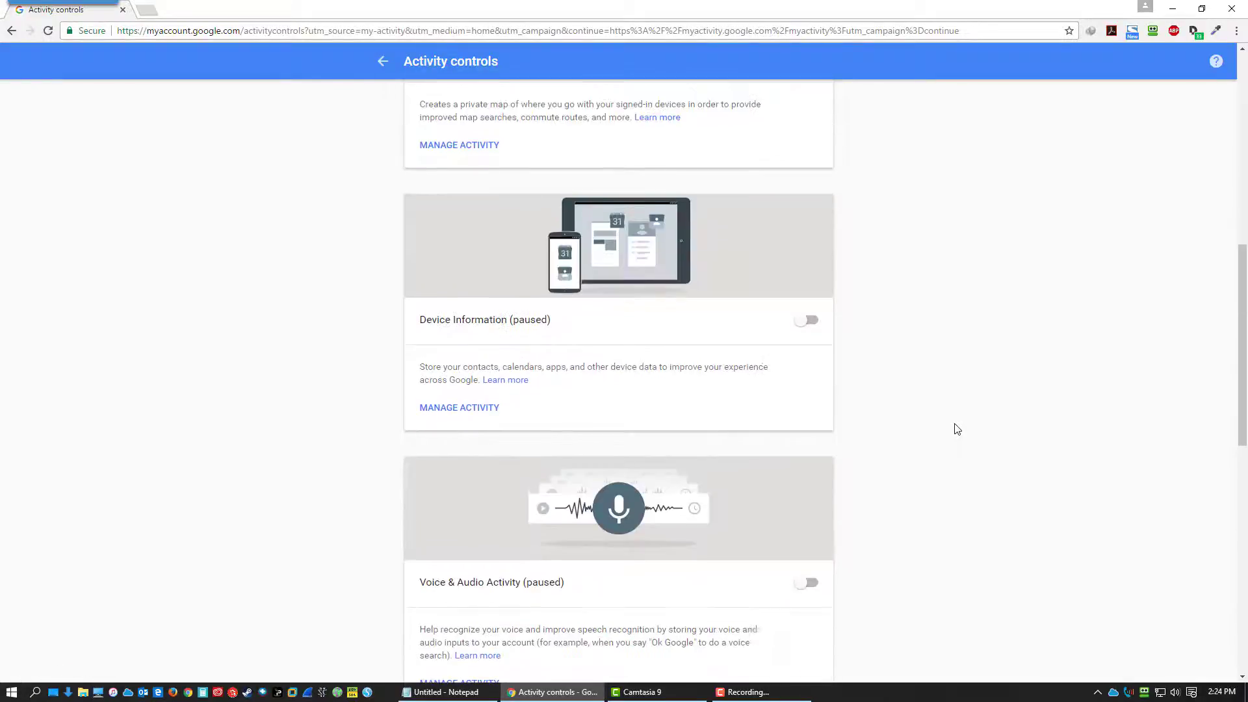
scroll(957, 429, "up", 5)
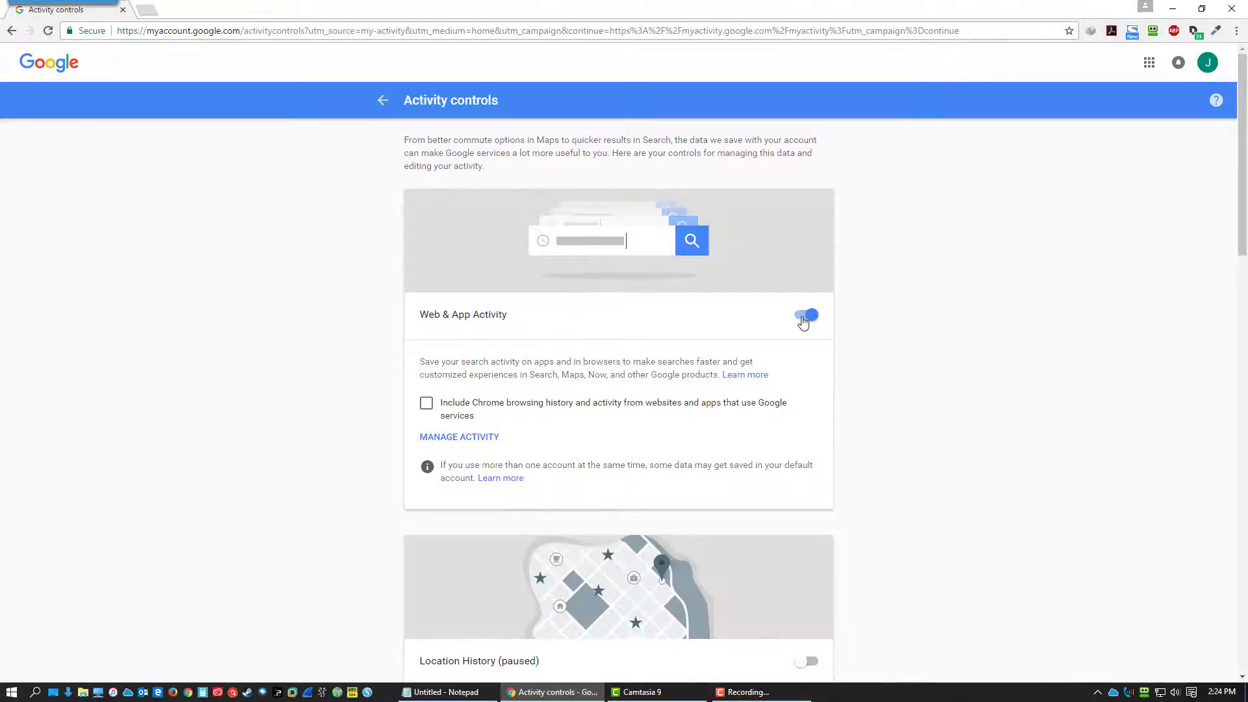
- Pause Web & App Activity, YouTube Search History and YouTube Watch History, confirming each with PAUSE
left_click(804, 321)
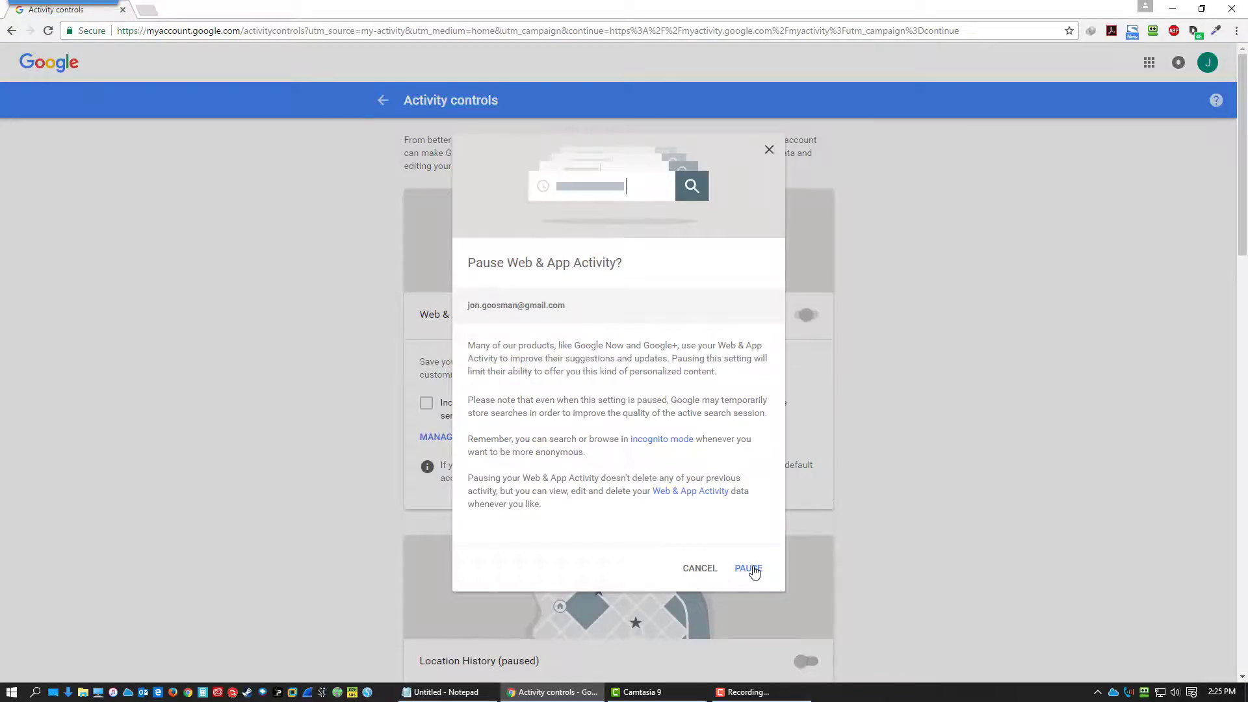
left_click(751, 569)
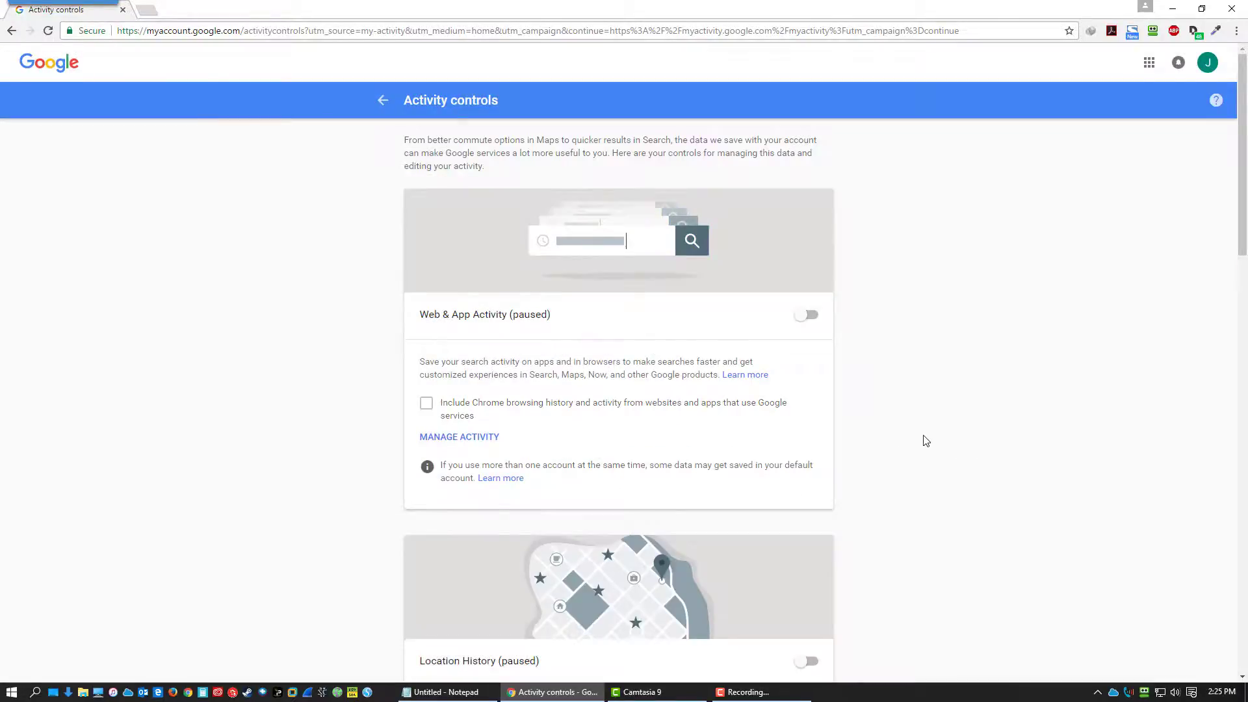
scroll(926, 441, "down", 18)
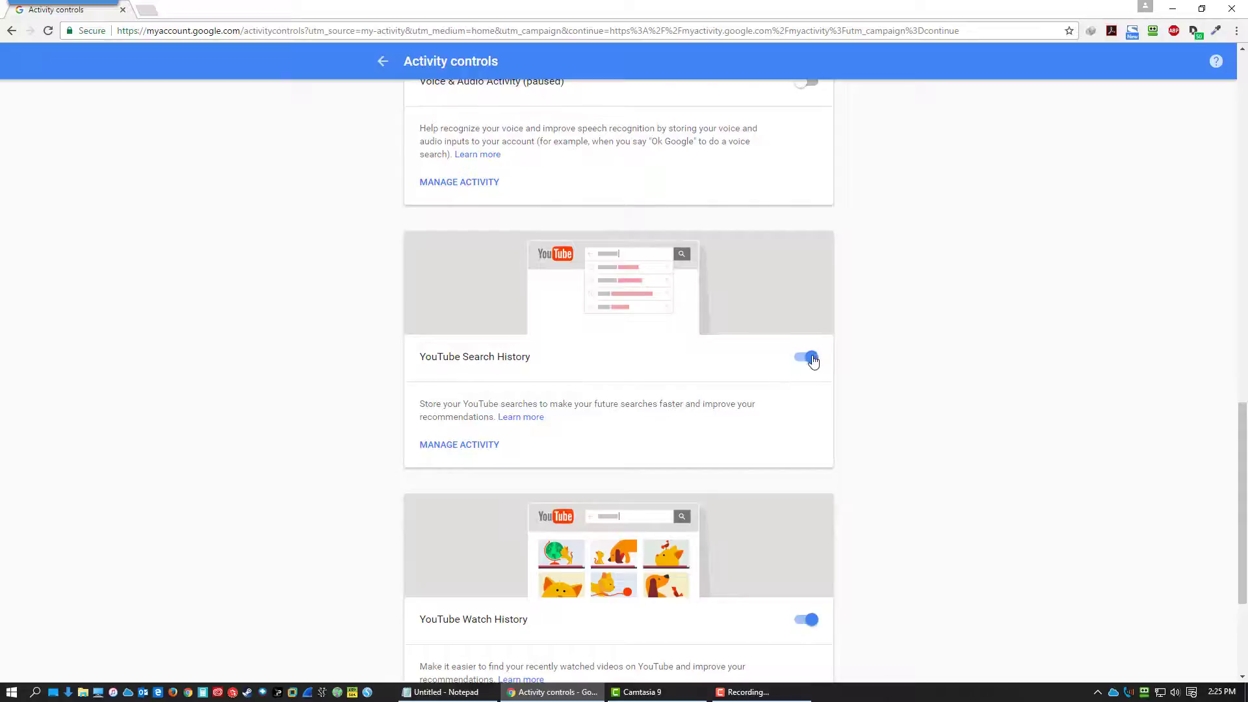
left_click(813, 359)
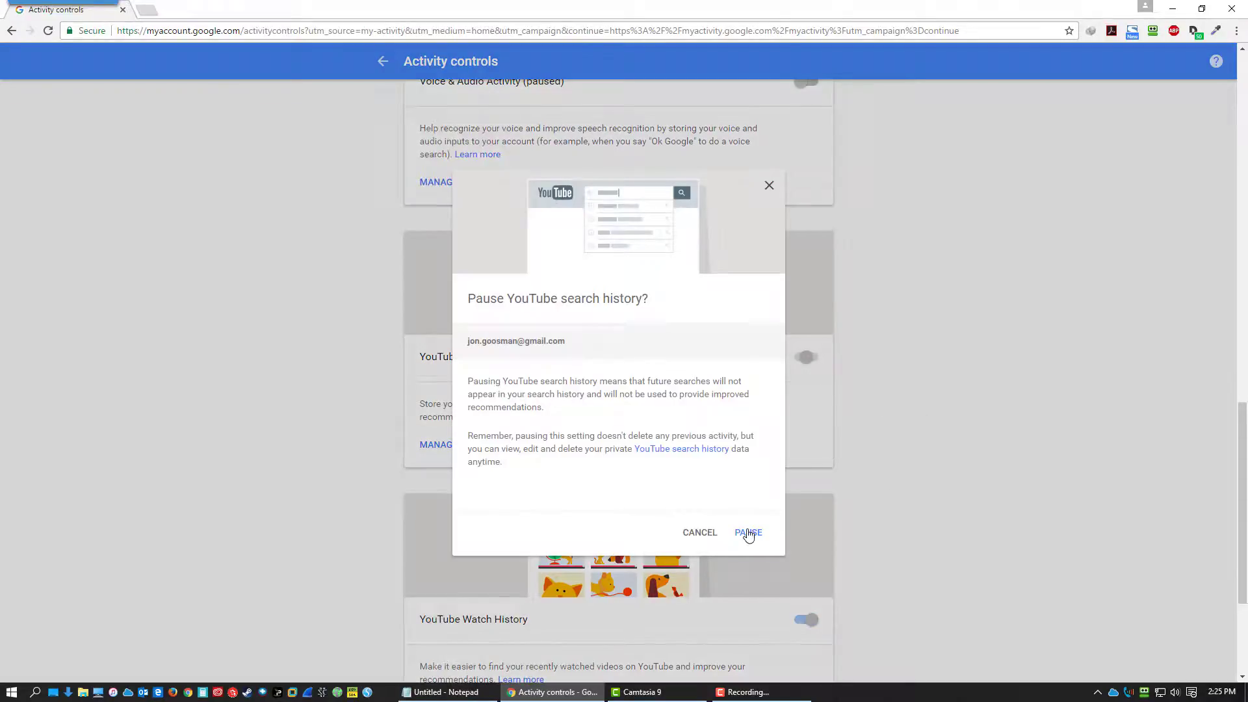
left_click(749, 530)
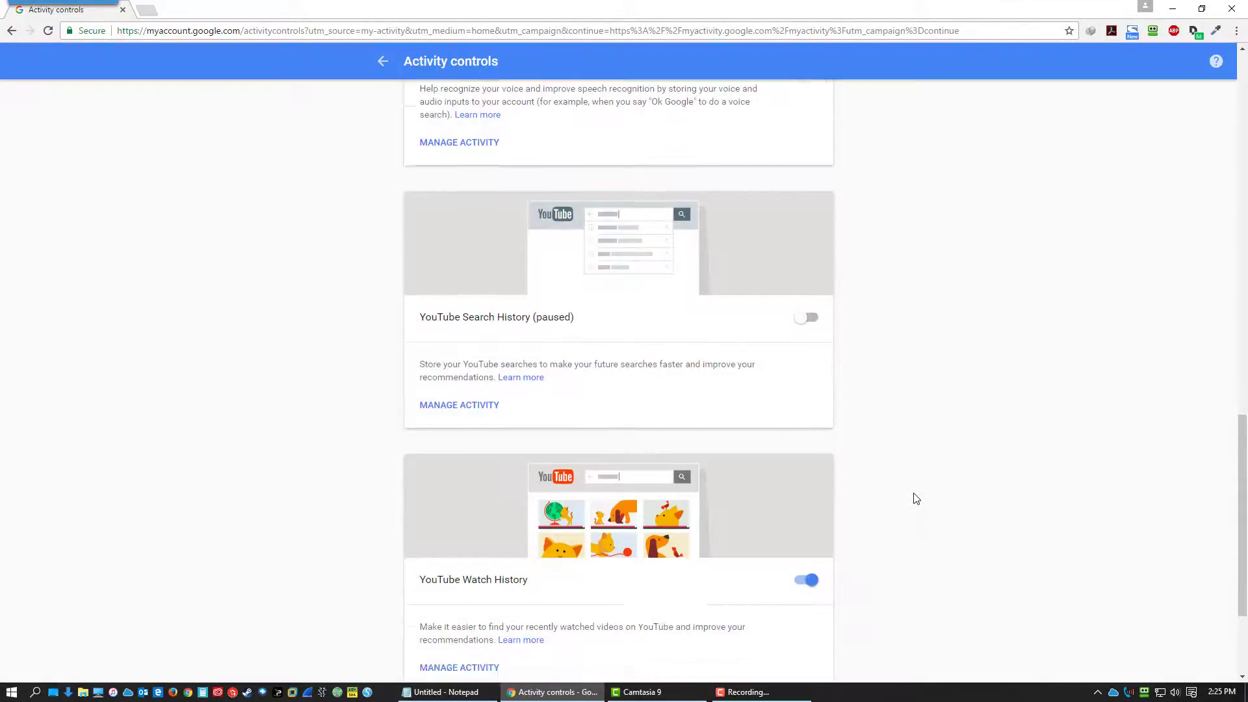
scroll(865, 455, "down", 4)
left_click(806, 405)
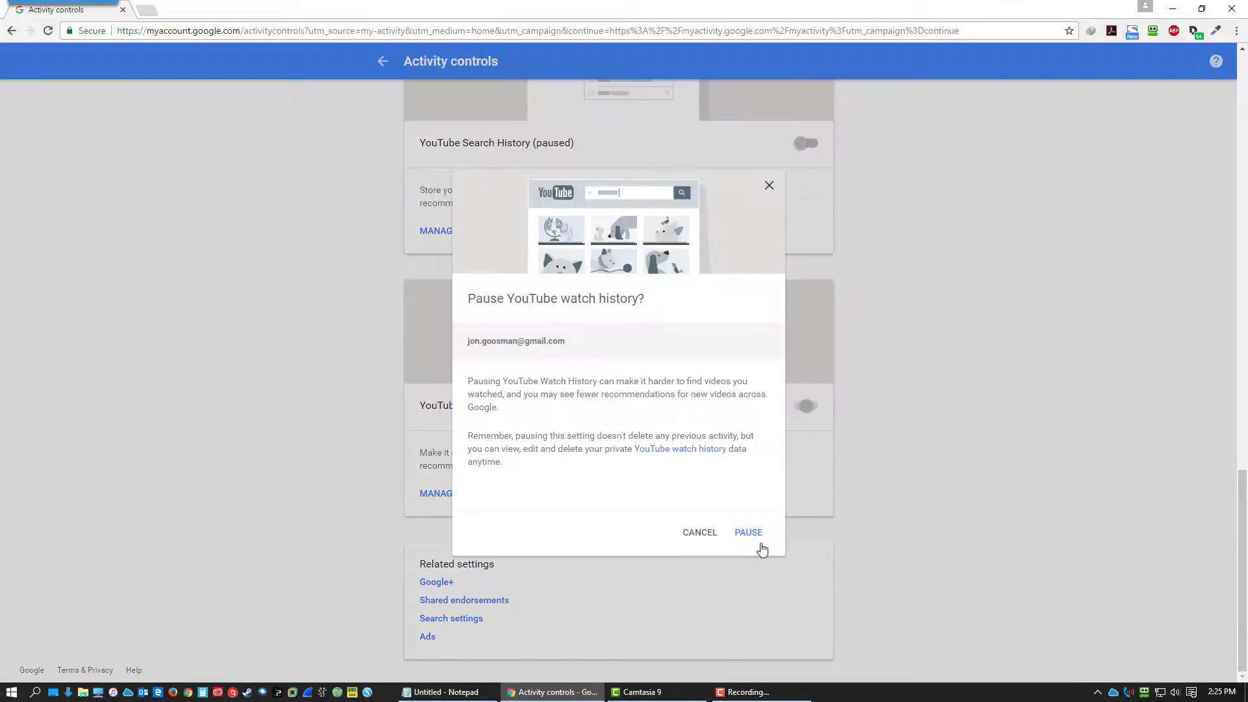
left_click(758, 533)
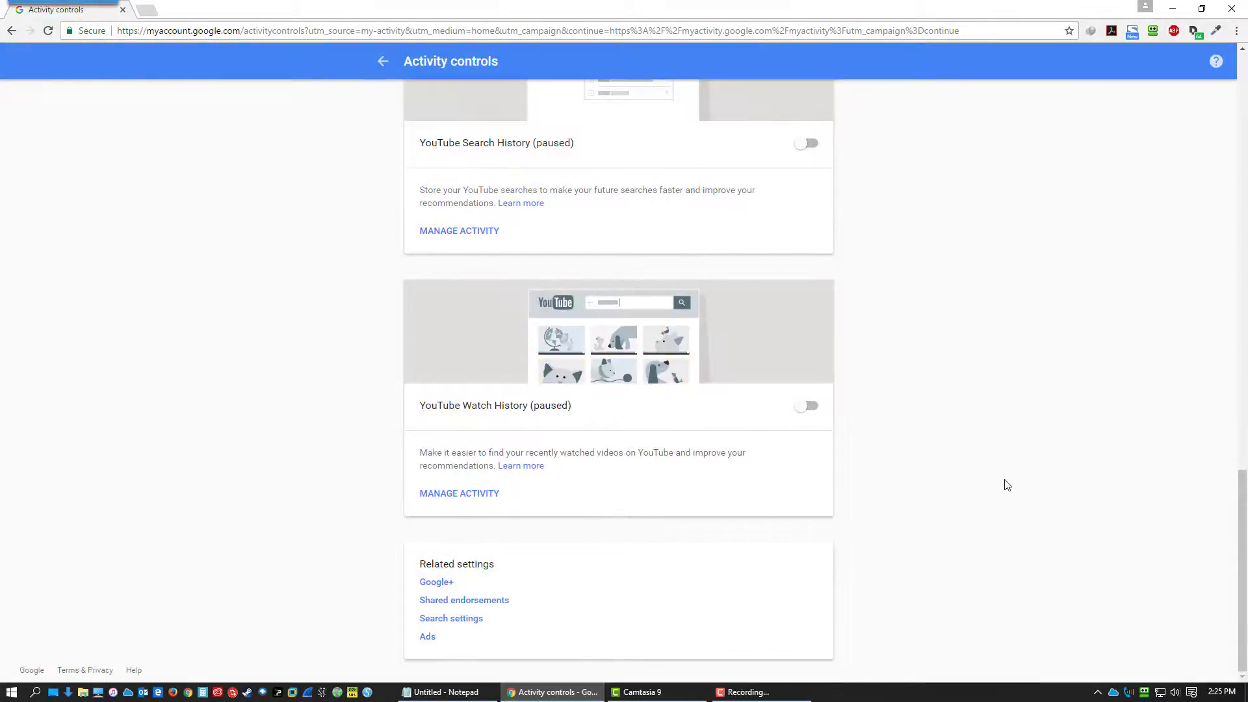
scroll(1001, 488, "up", 20)
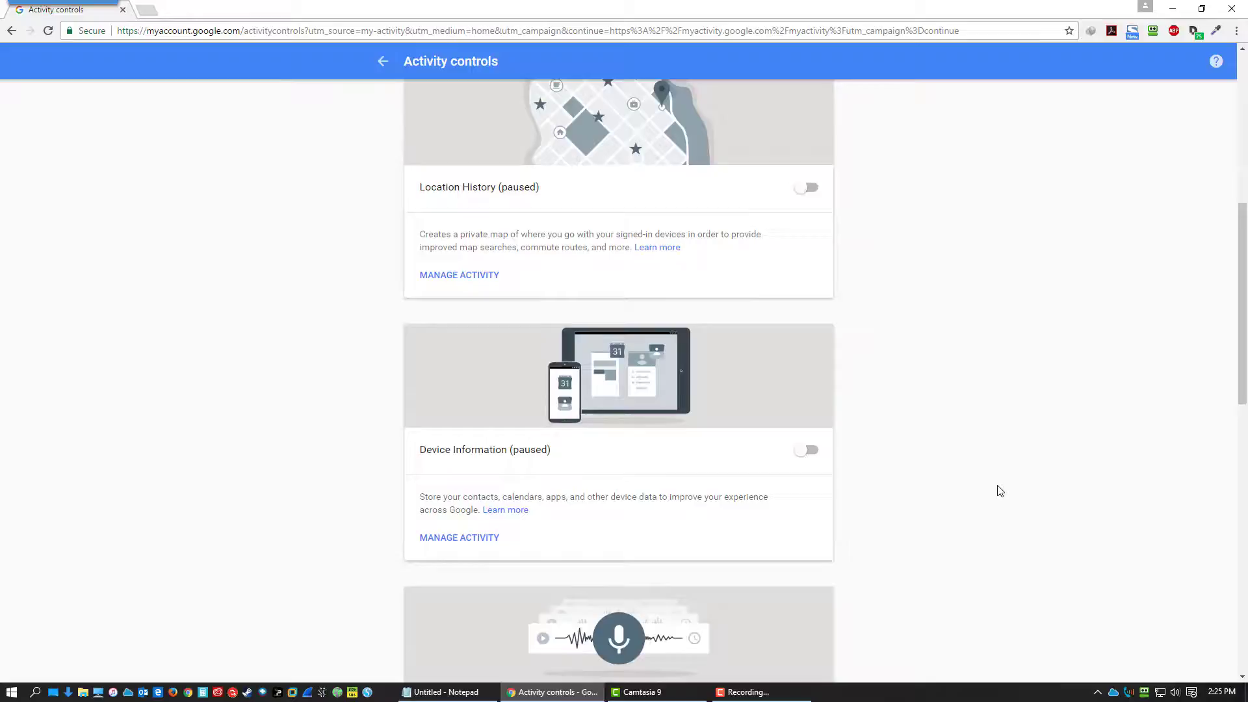
scroll(1003, 492, "up", 2)
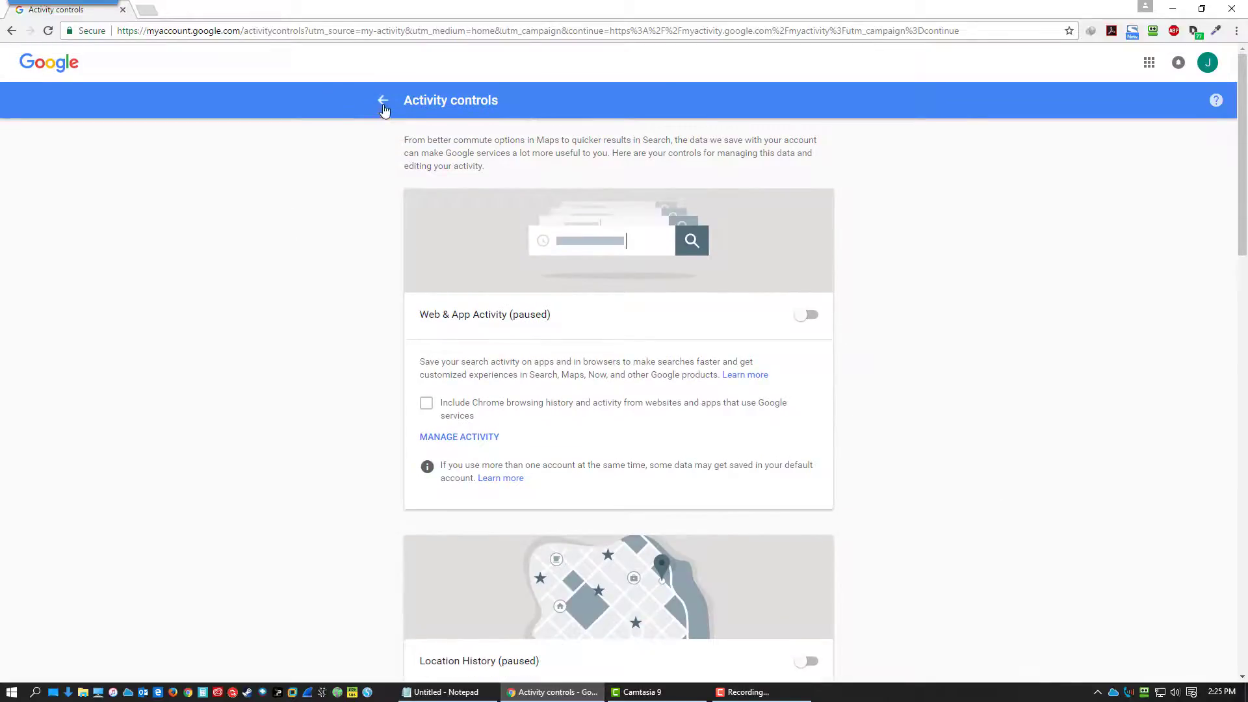
- Choose All time as the delete-by-date range, then return to the activity list
left_click(383, 100)
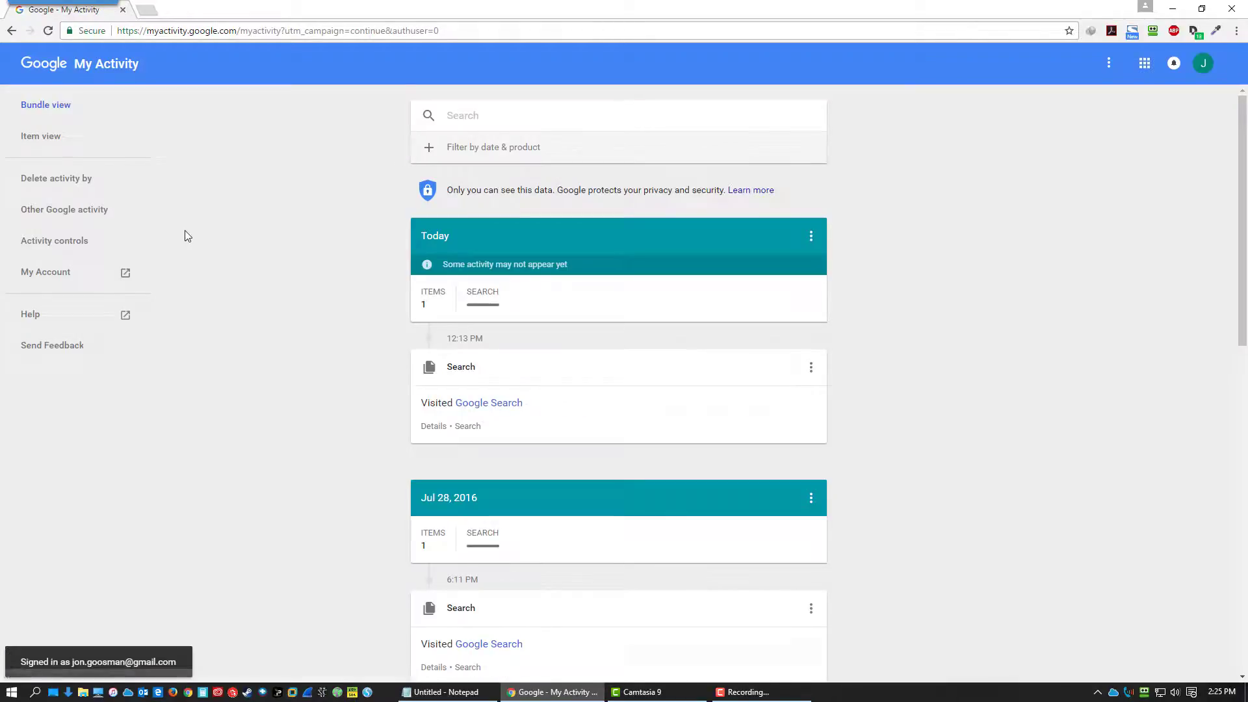
left_click(76, 177)
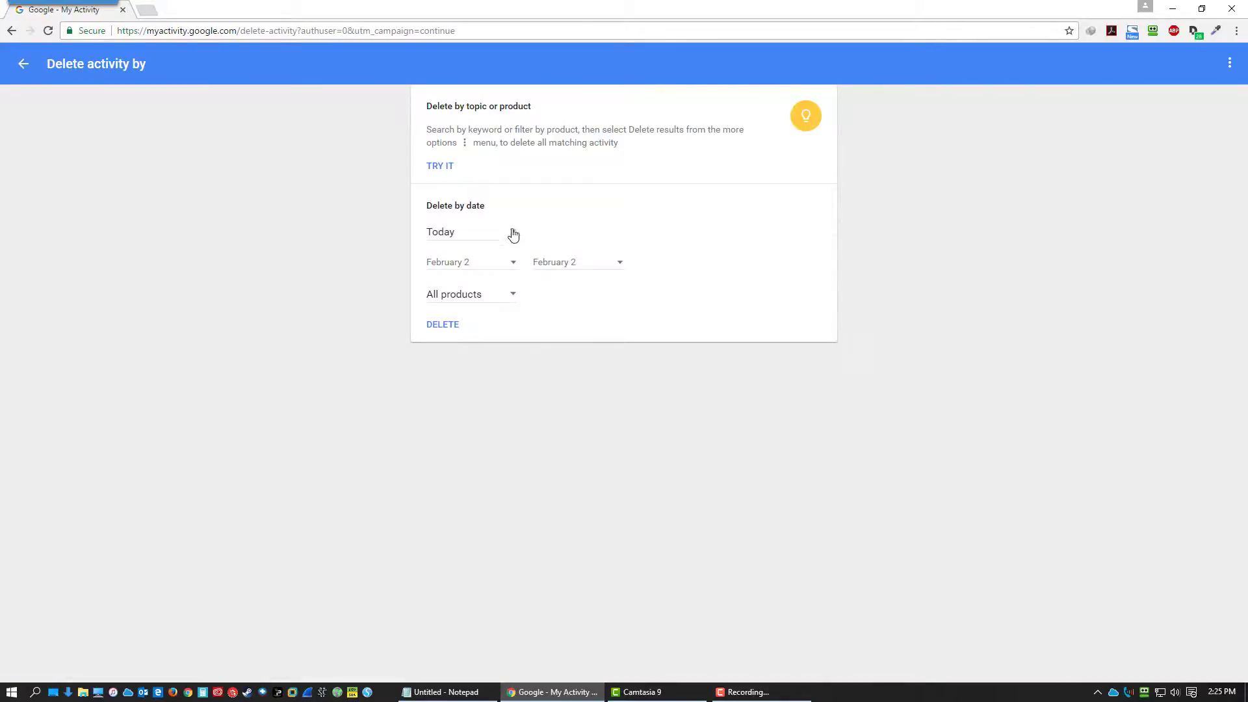
left_click(509, 236)
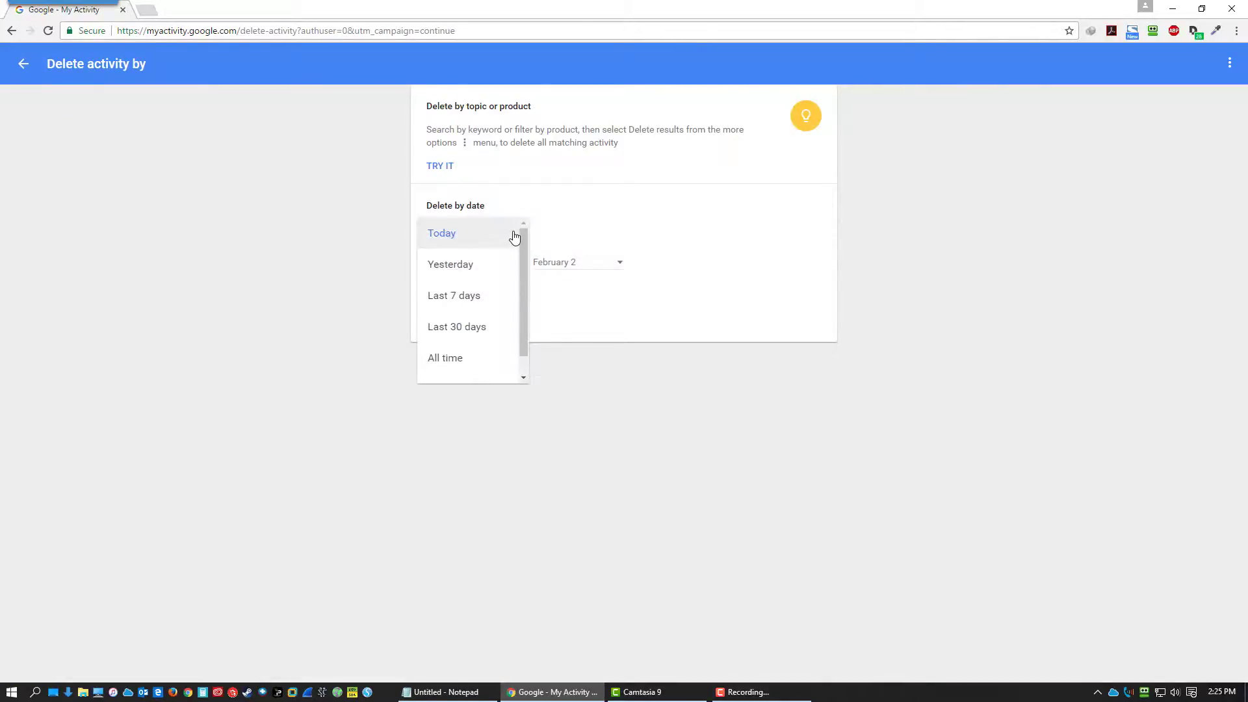
left_click(468, 359)
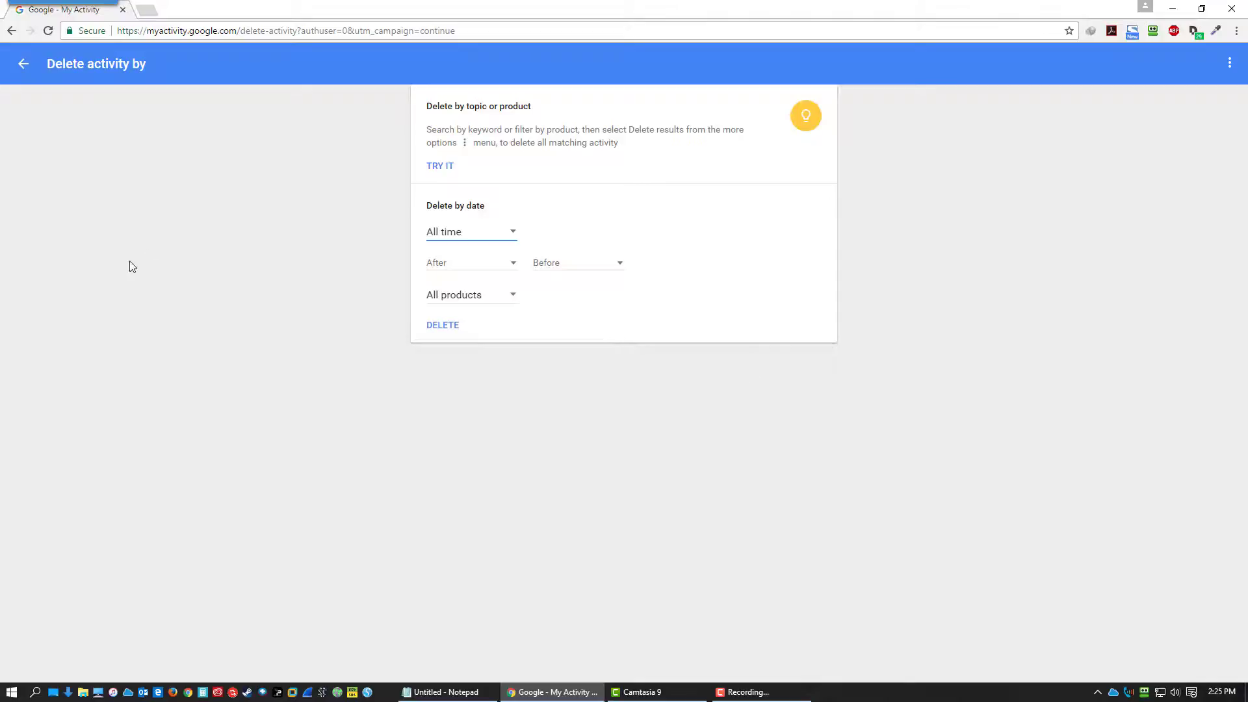
left_click(23, 63)
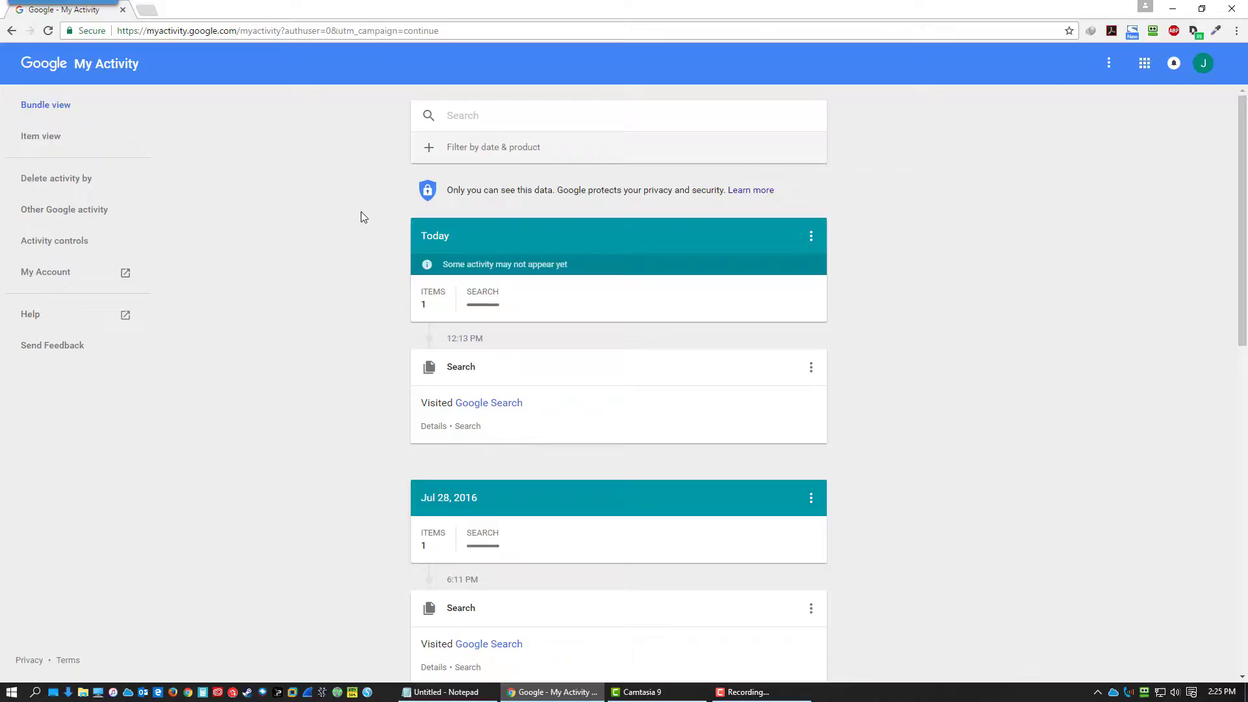
- Open a new Chrome tab, then open a new incognito window and close it again
left_click(147, 9)
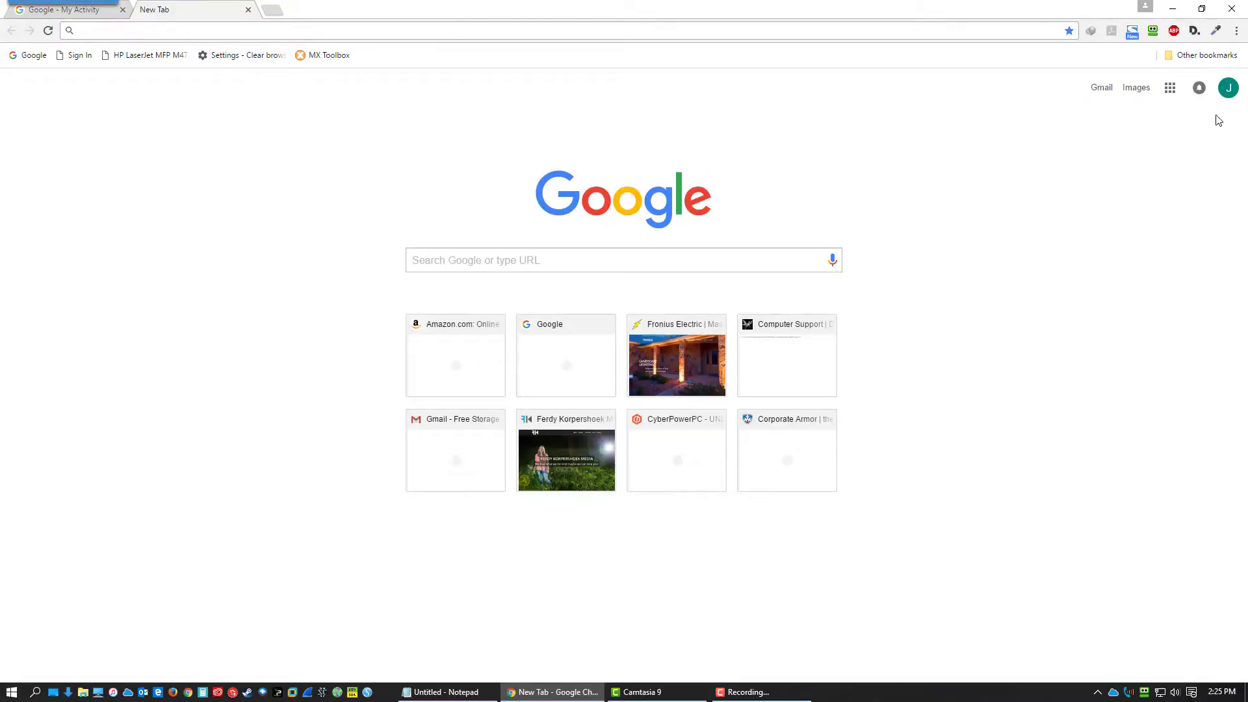
left_click(1236, 32)
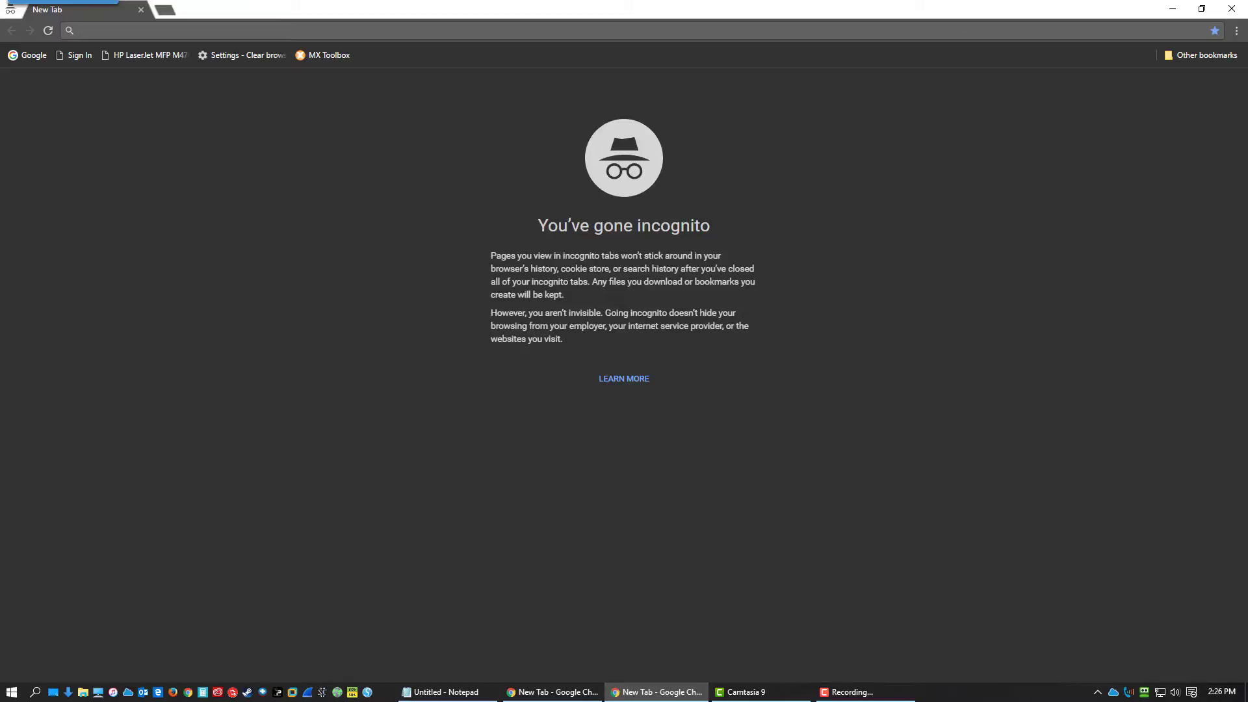
left_click(1237, 8)
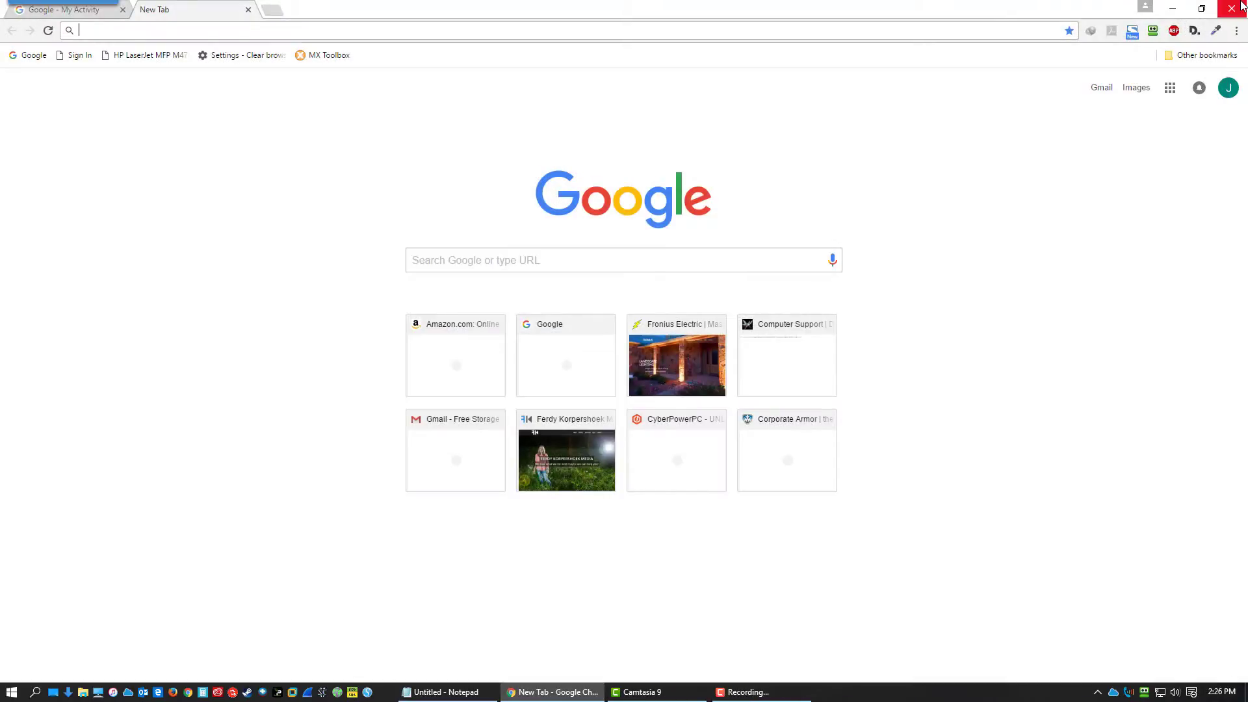